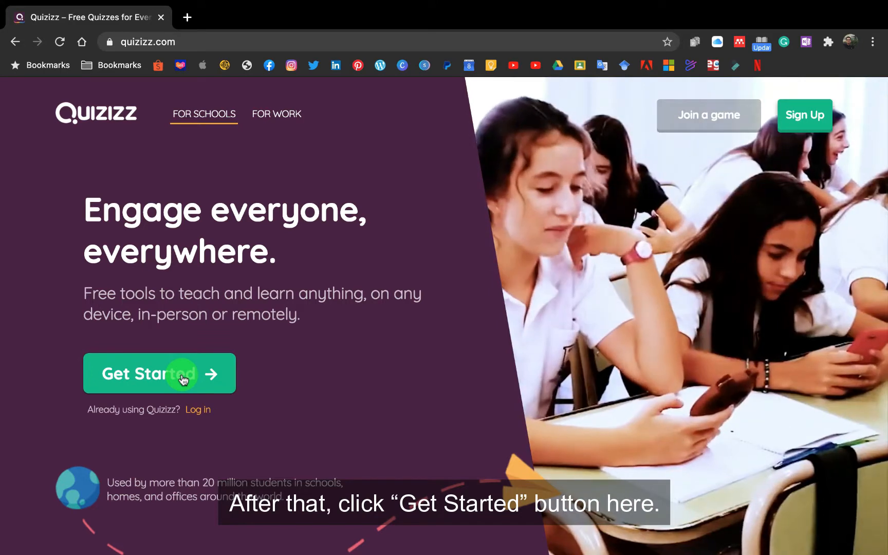
Sign up for a free Quizizz account using the existing Google account
{"action": "left_click", "coordinate": [184, 379]}
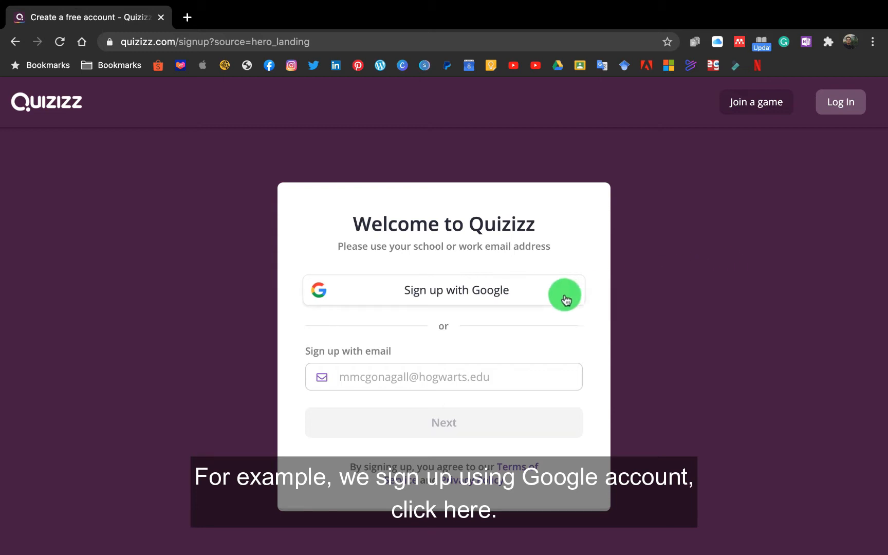
{"action": "left_click", "coordinate": [458, 299]}
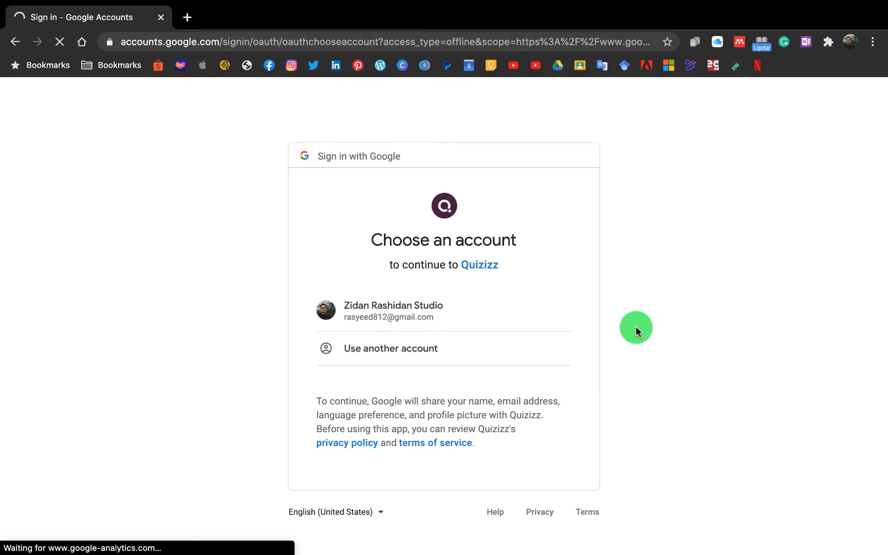
{"action": "left_click", "coordinate": [466, 311]}
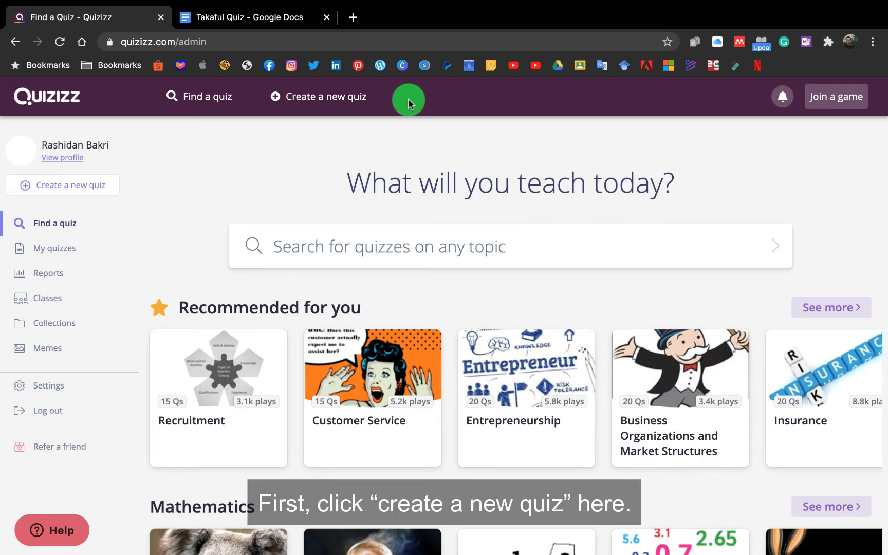
Create a new quiz named "Medical Takaful" with Arts as its relevant subject
{"action": "left_click", "coordinate": [311, 102]}
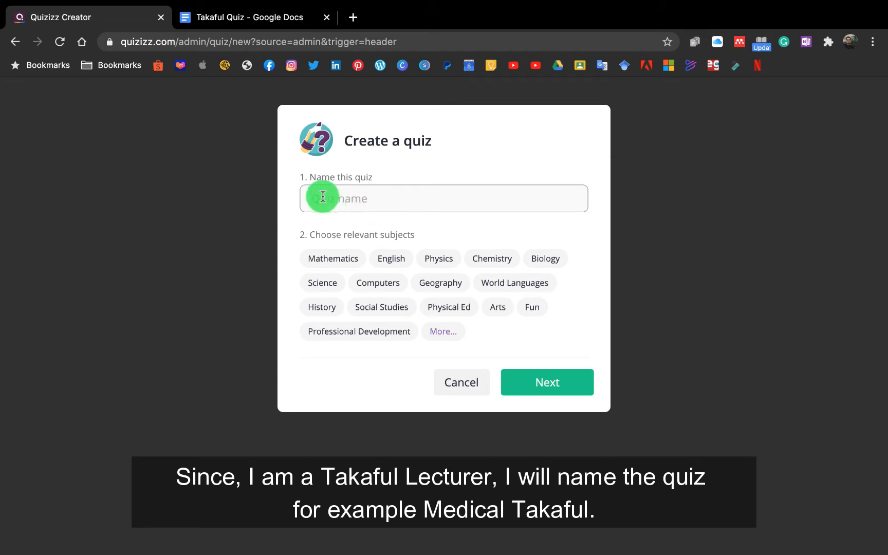
{"action": "type", "text": "Medical Takaful"}
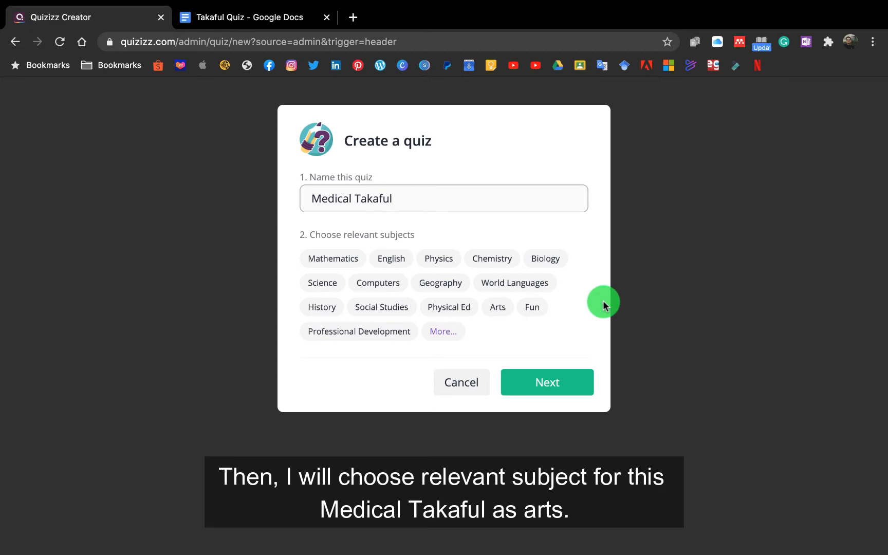
{"action": "left_click", "coordinate": [502, 309]}
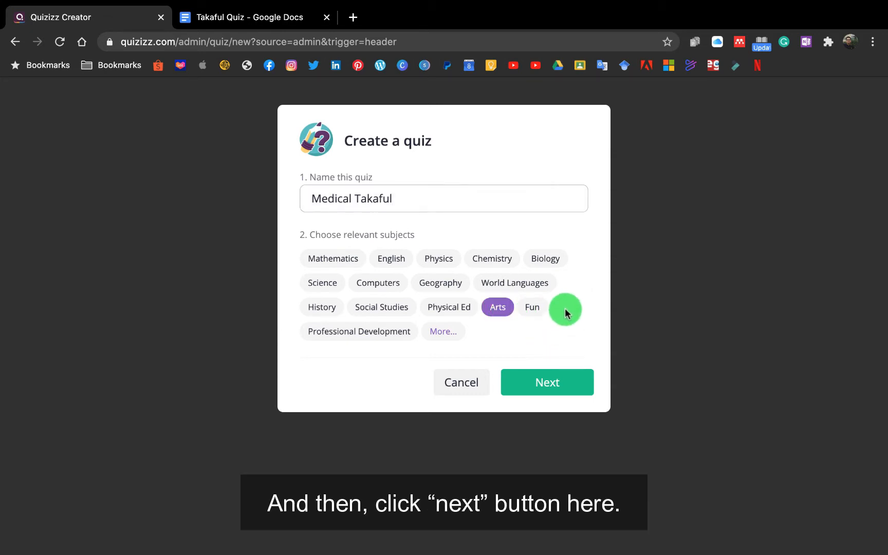
{"action": "left_click", "coordinate": [554, 385]}
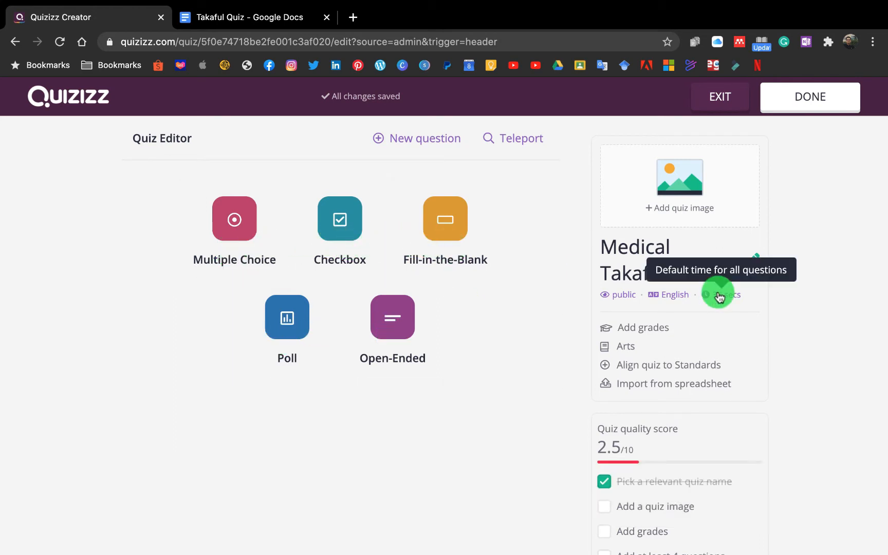
Check the quiz quality score checklist and start a new multiple-choice question in the quiz
{"action": "scroll", "coordinate": [846, 312], "scroll_direction": "down", "scroll_amount": 2}
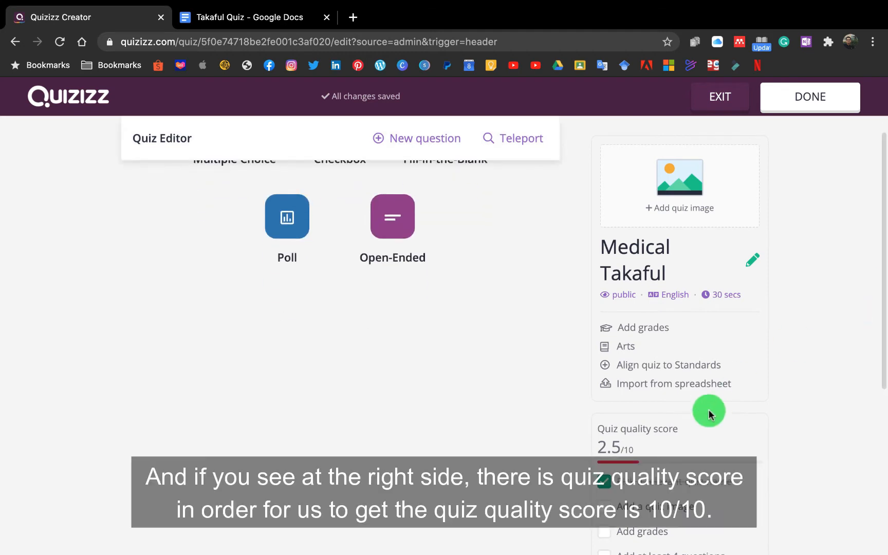
{"action": "scroll", "coordinate": [708, 410], "scroll_direction": "down", "scroll_amount": 1}
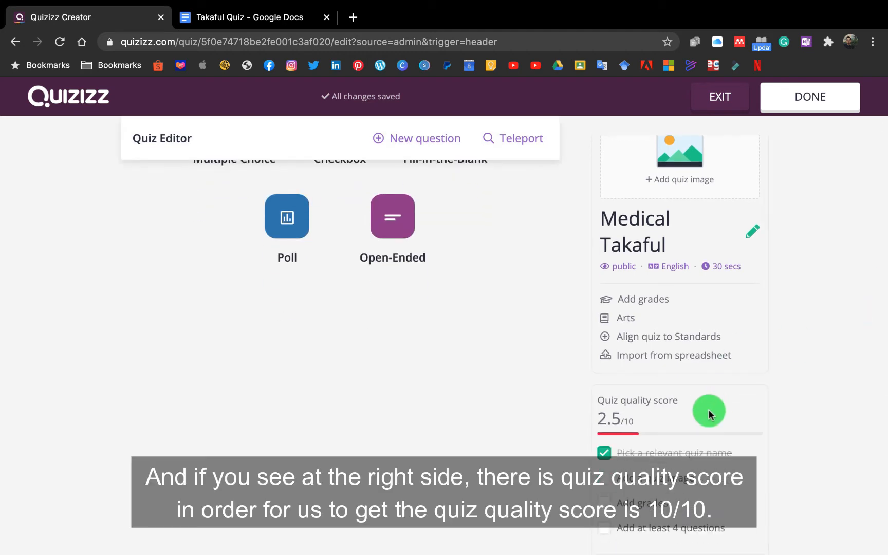
{"action": "scroll", "coordinate": [709, 409], "scroll_direction": "down", "scroll_amount": 2}
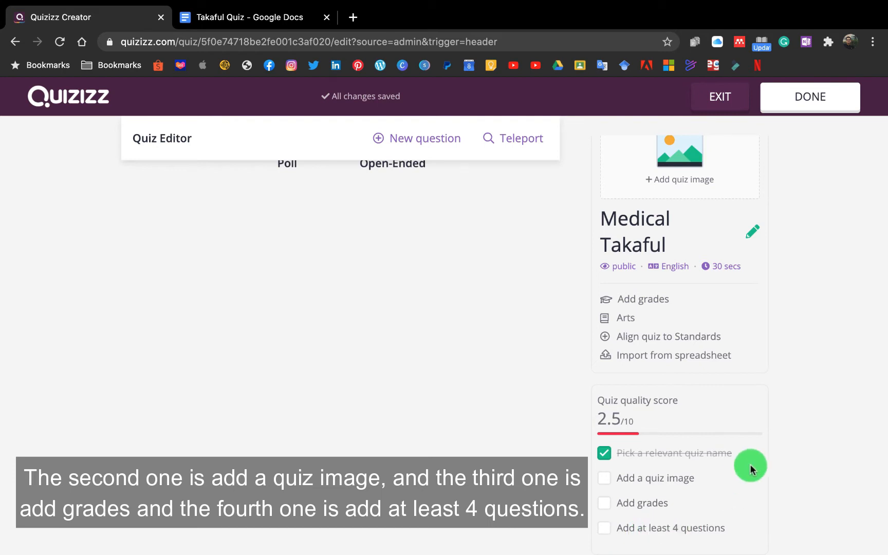
{"action": "scroll", "coordinate": [737, 325], "scroll_direction": "up", "scroll_amount": 1}
{"action": "scroll", "coordinate": [856, 382], "scroll_direction": "up", "scroll_amount": 4}
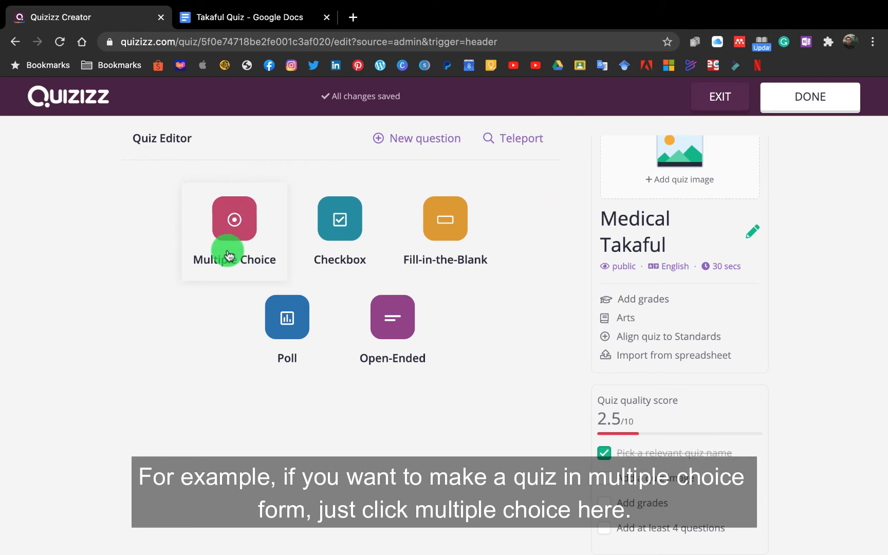
{"action": "left_click", "coordinate": [232, 222]}
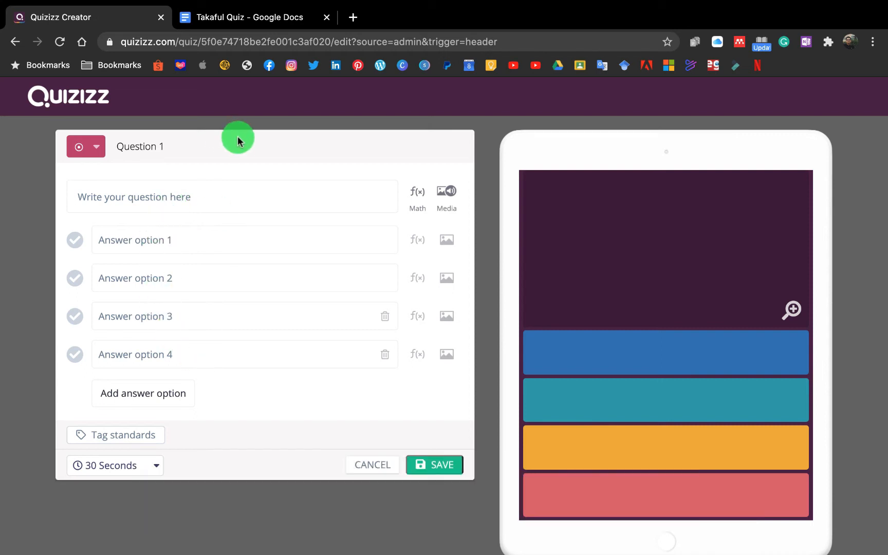
Copy the first question, "Medical takaful is type of ____ ?", from the Takaful Quiz Google Docs document into Question 1's text in Quizizz
{"action": "left_click", "coordinate": [252, 21]}
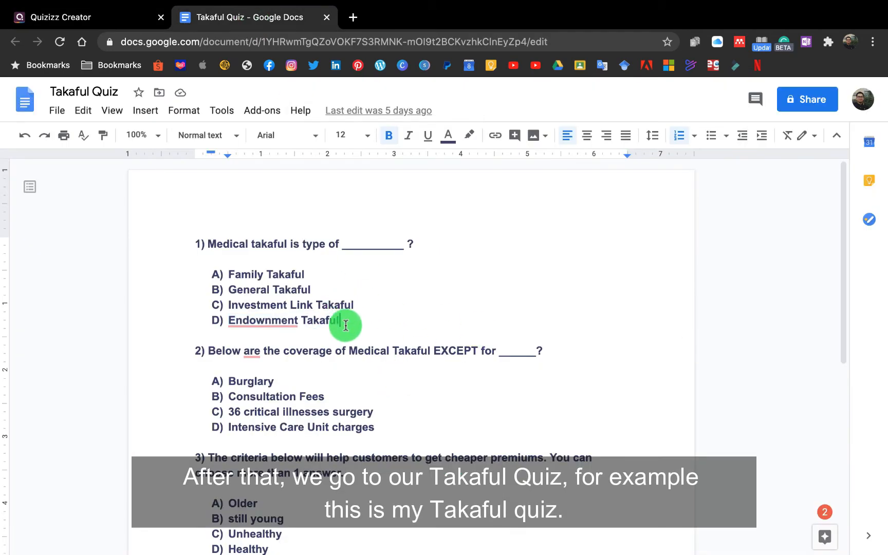
{"action": "left_click", "coordinate": [108, 23]}
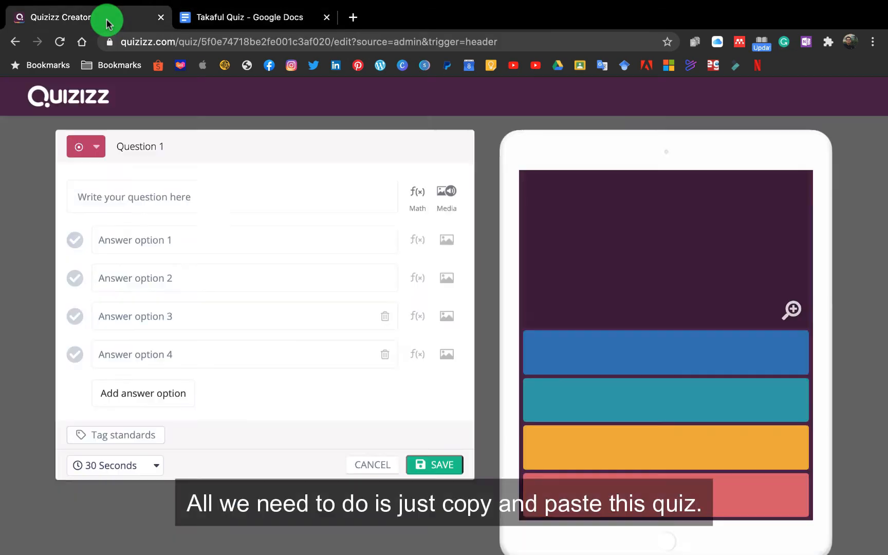
{"action": "left_click", "coordinate": [207, 19]}
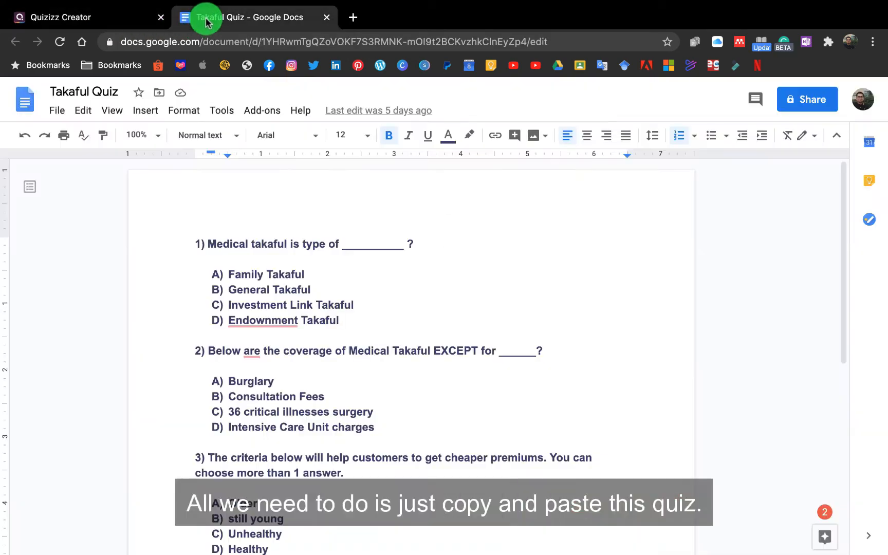
{"action": "left_click", "coordinate": [414, 244]}
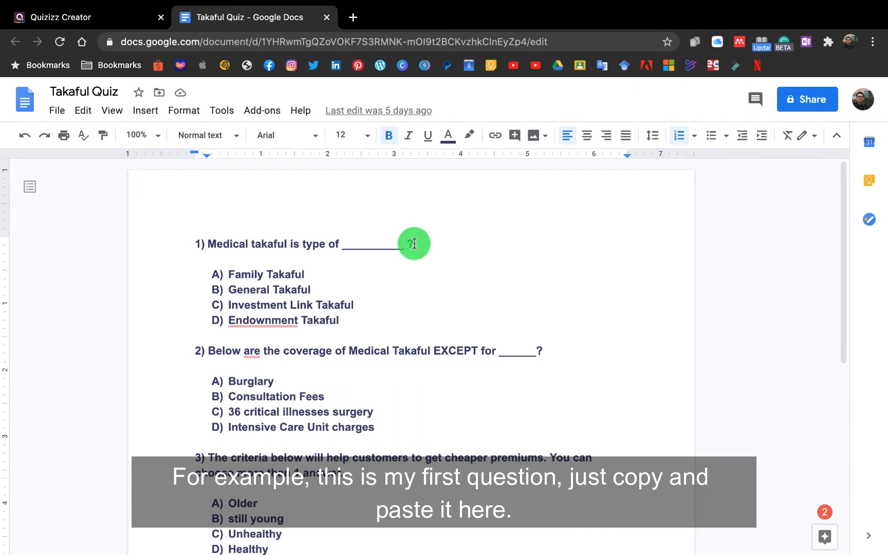
{"action": "left_click_drag", "start_coordinate": [415, 243], "coordinate": [213, 243]}
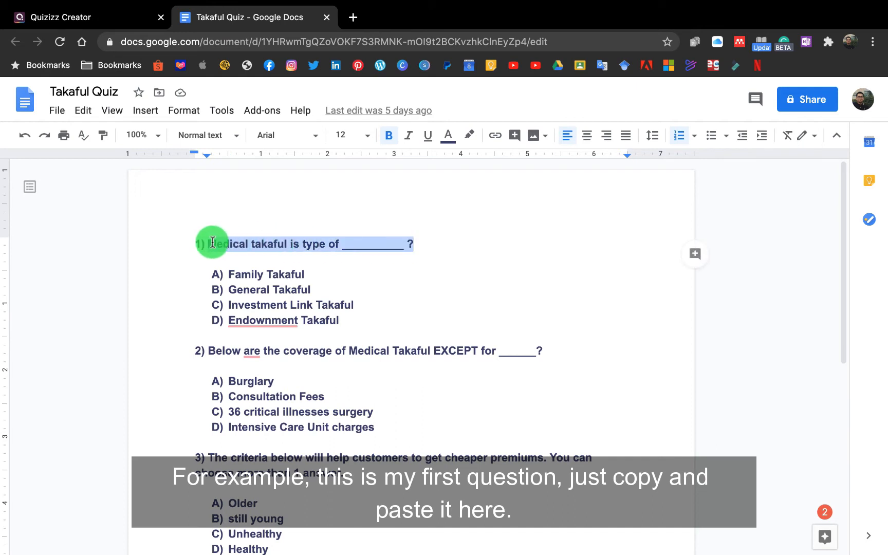
{"action": "right_click", "coordinate": [224, 244]}
{"action": "left_click", "coordinate": [293, 184]}
{"action": "left_click", "coordinate": [111, 17]}
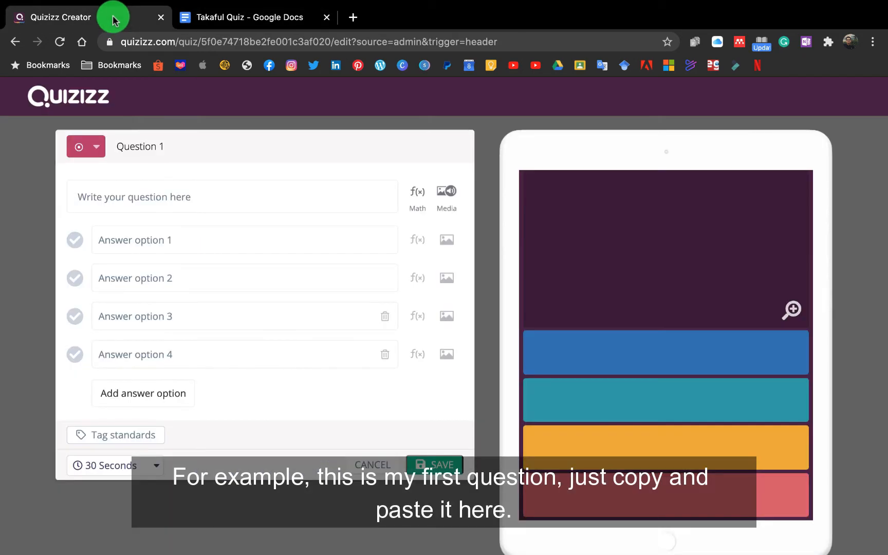
{"action": "left_click", "coordinate": [103, 205]}
{"action": "right_click", "coordinate": [103, 197]}
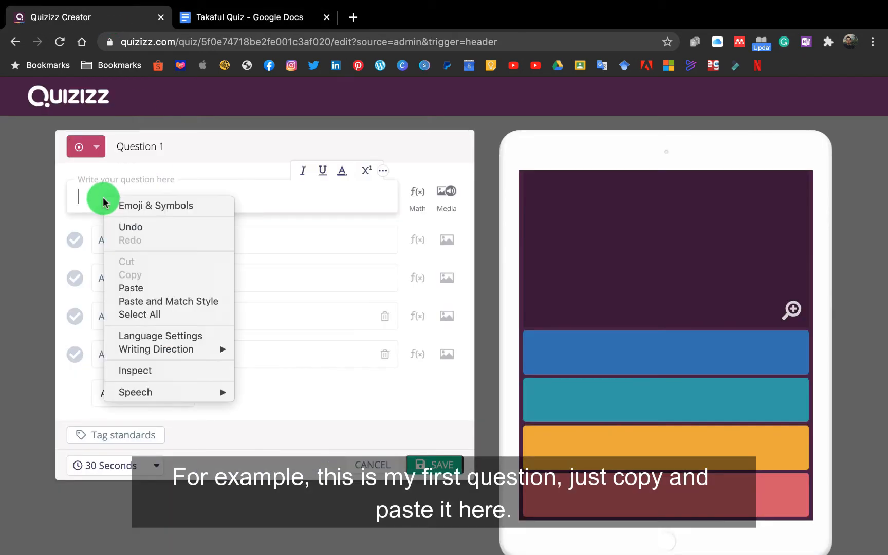
{"action": "left_click", "coordinate": [152, 289]}
Copy the answer "Family Takaful" from the Google Docs document into answer option 1 of the Quizizz question
{"action": "left_click", "coordinate": [242, 21]}
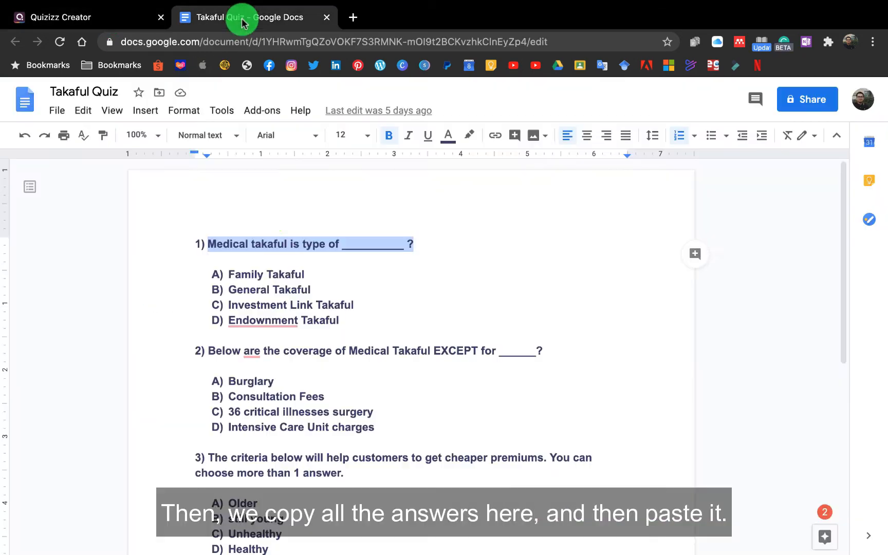
{"action": "left_click_drag", "start_coordinate": [304, 274], "coordinate": [229, 274]}
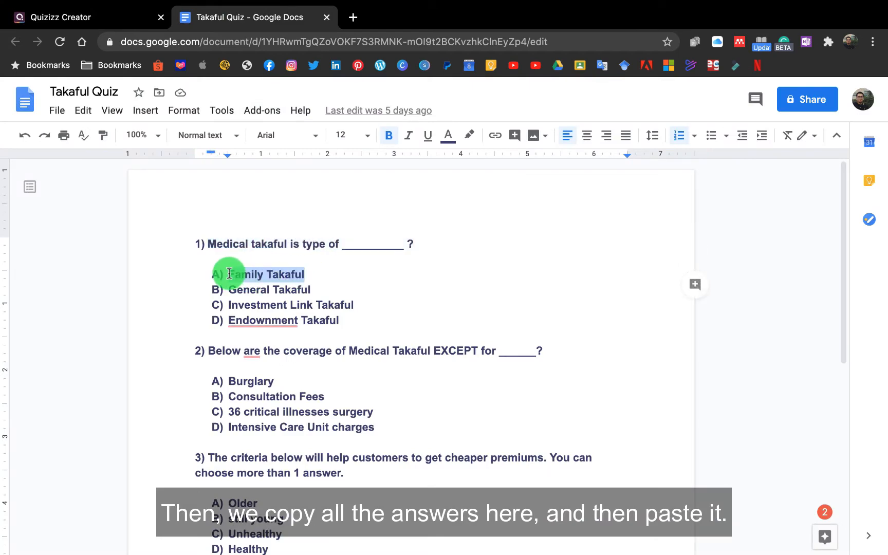
{"action": "right_click", "coordinate": [230, 274]}
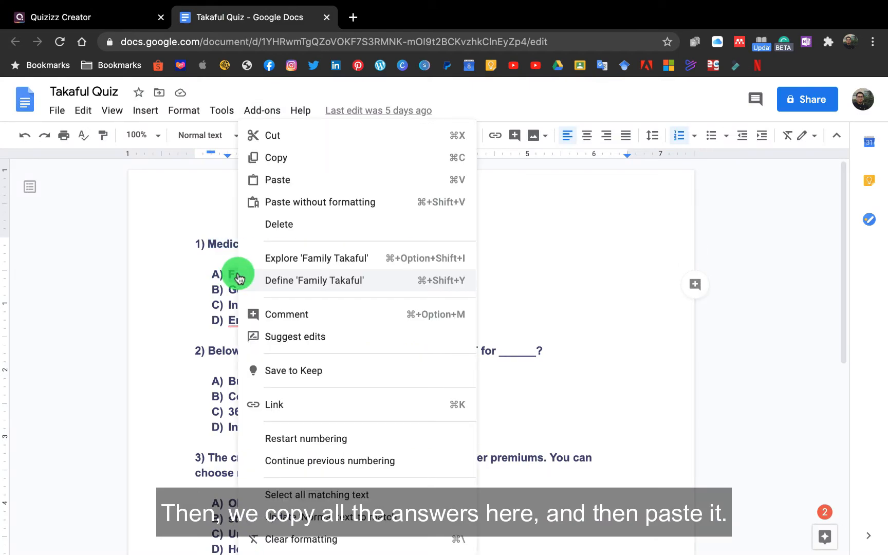
{"action": "left_click", "coordinate": [313, 163]}
{"action": "left_click", "coordinate": [118, 18]}
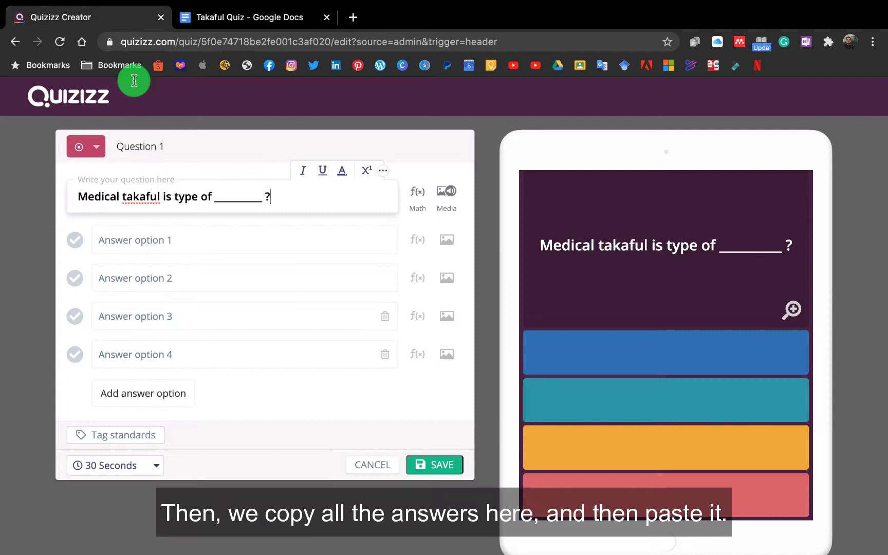
{"action": "left_click", "coordinate": [153, 239]}
{"action": "right_click", "coordinate": [152, 244]}
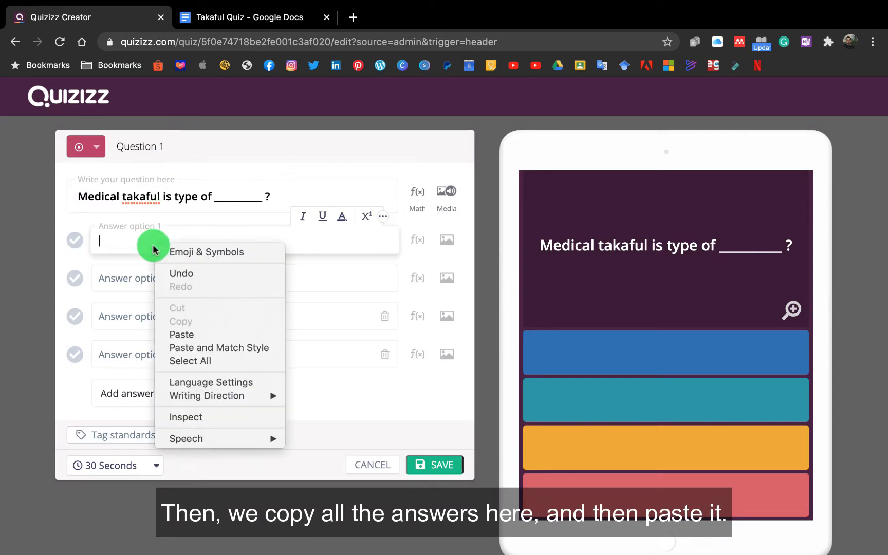
{"action": "left_click", "coordinate": [202, 337]}
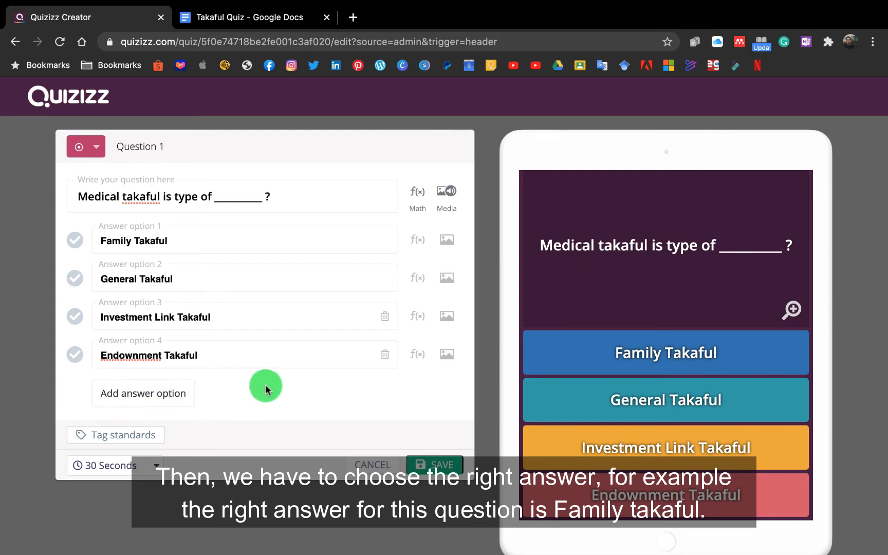
Mark Family Takaful as the correct answer, set the question's time limit to 20 seconds and save it
{"action": "left_click", "coordinate": [73, 245]}
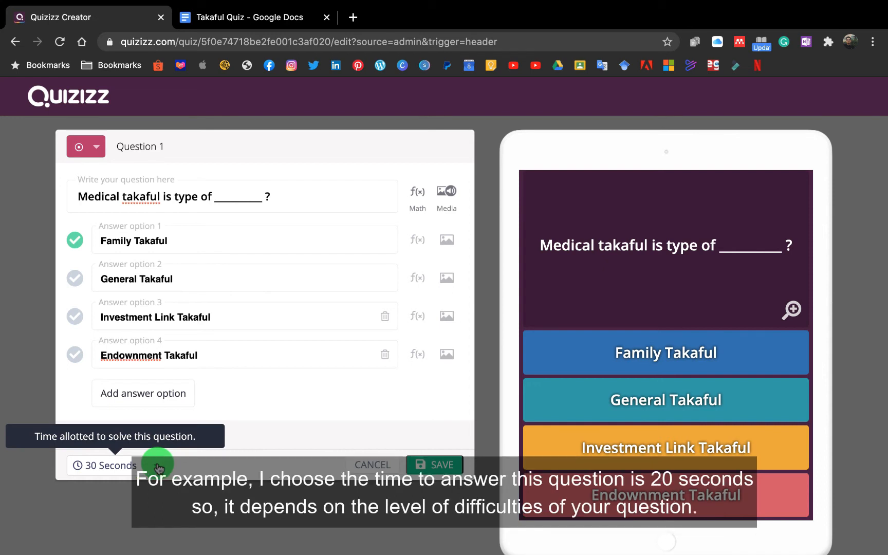
{"action": "left_click", "coordinate": [158, 466]}
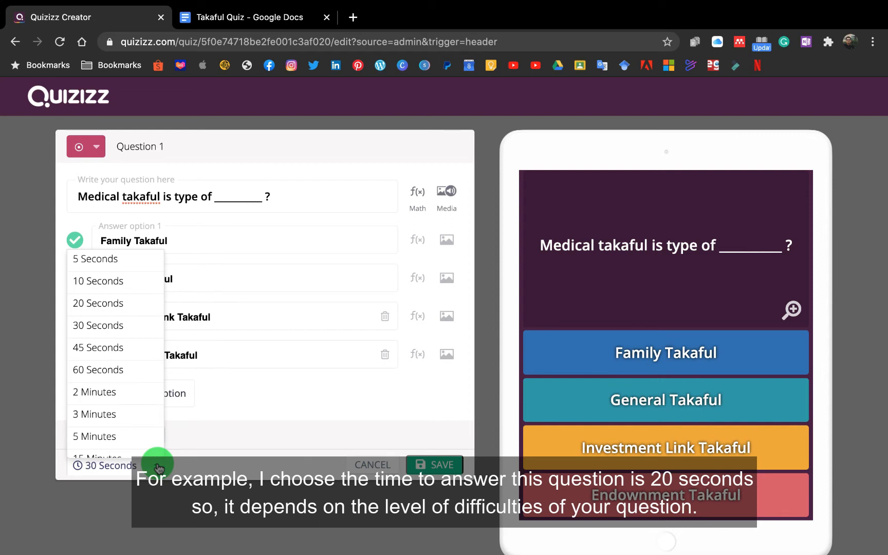
{"action": "left_click", "coordinate": [140, 303]}
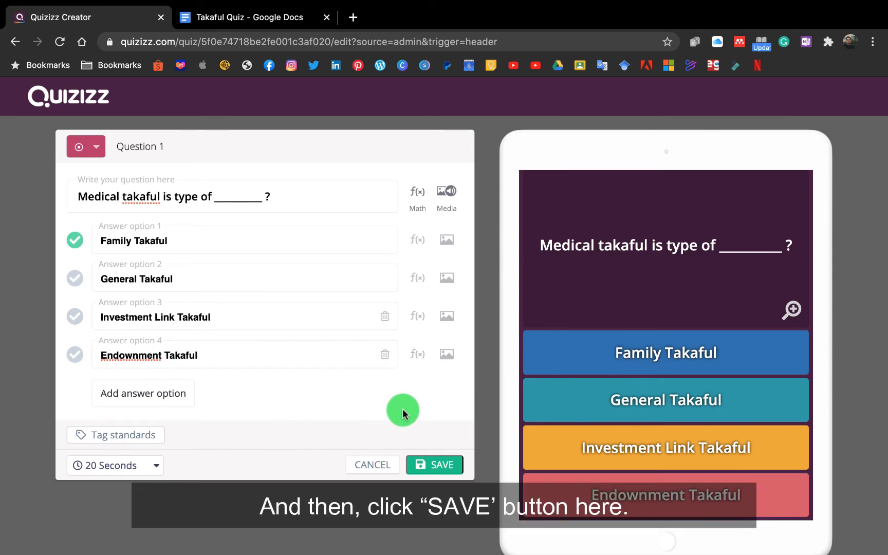
{"action": "left_click", "coordinate": [432, 466]}
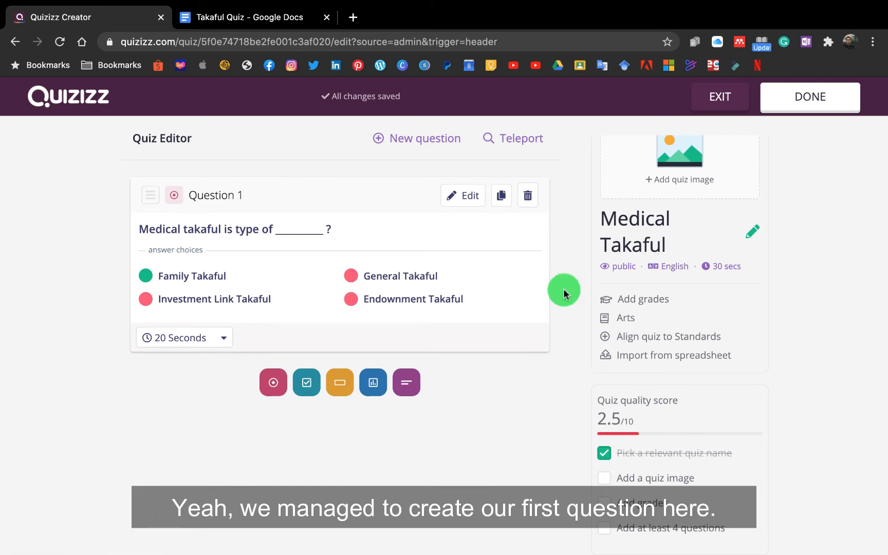
Upload icon.png from the Management folder as the quiz's title image
{"action": "scroll", "coordinate": [561, 322], "scroll_direction": "down", "scroll_amount": 2}
{"action": "scroll", "coordinate": [561, 321], "scroll_direction": "up", "scroll_amount": 2}
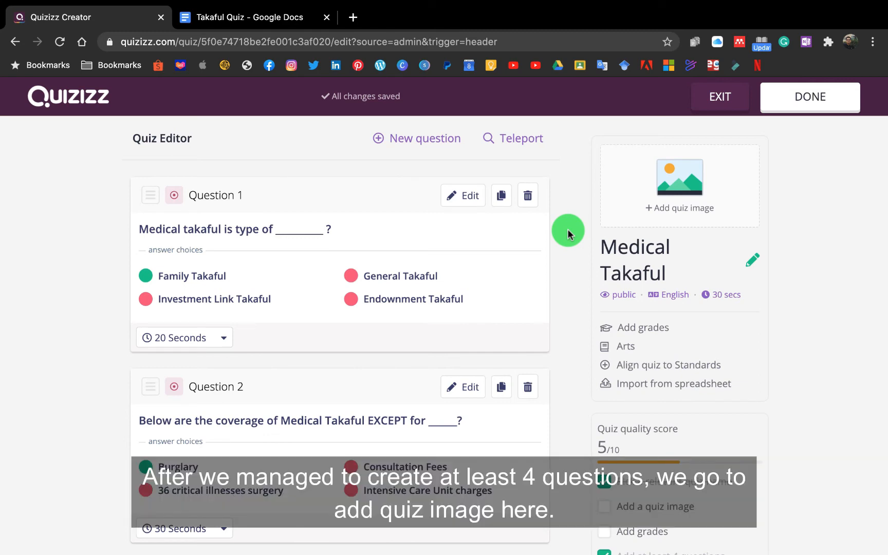
{"action": "left_click", "coordinate": [678, 195]}
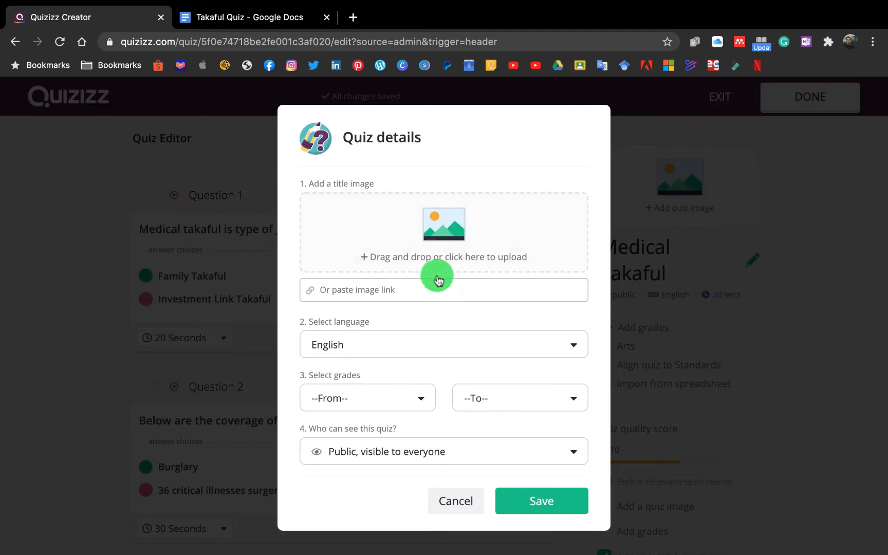
{"action": "left_click", "coordinate": [445, 230]}
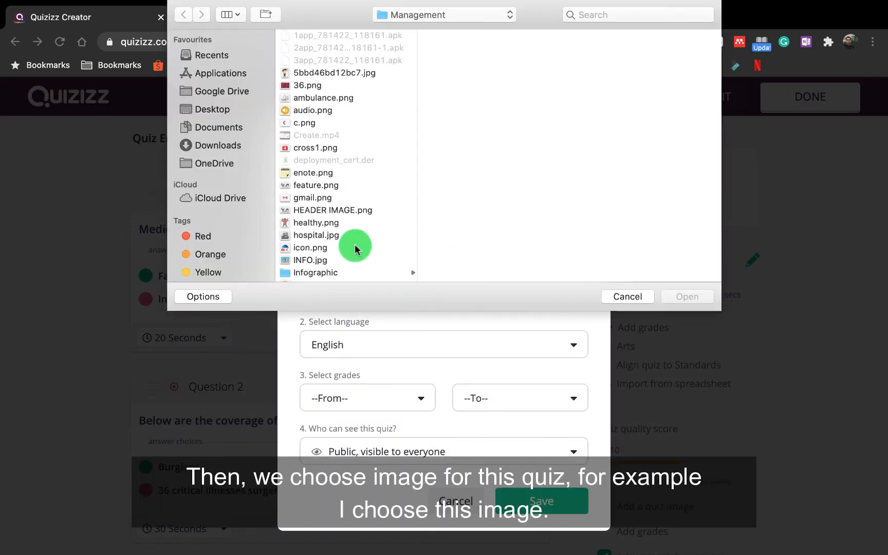
{"action": "left_click", "coordinate": [310, 249]}
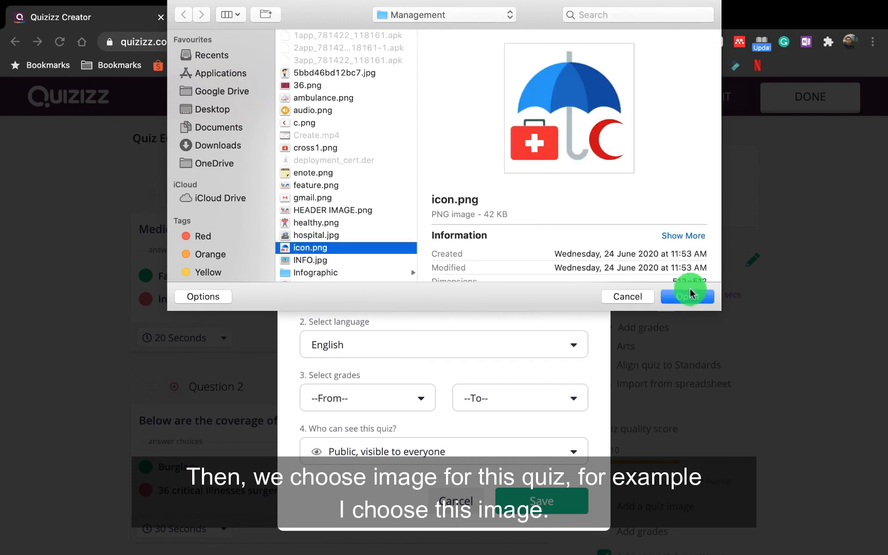
{"action": "left_click", "coordinate": [692, 297]}
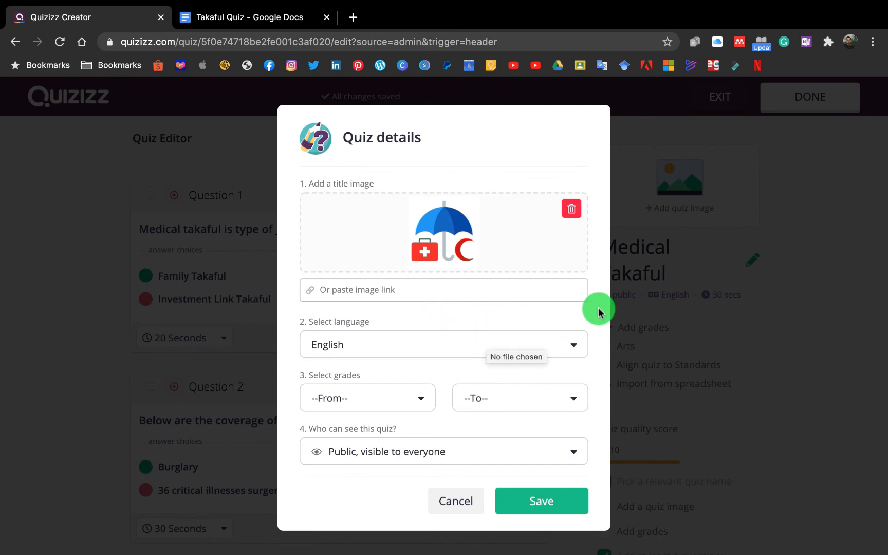
Set the grade range to University in the quiz details
{"action": "left_click", "coordinate": [419, 396]}
{"action": "scroll", "coordinate": [393, 467], "scroll_direction": "down", "scroll_amount": 5}
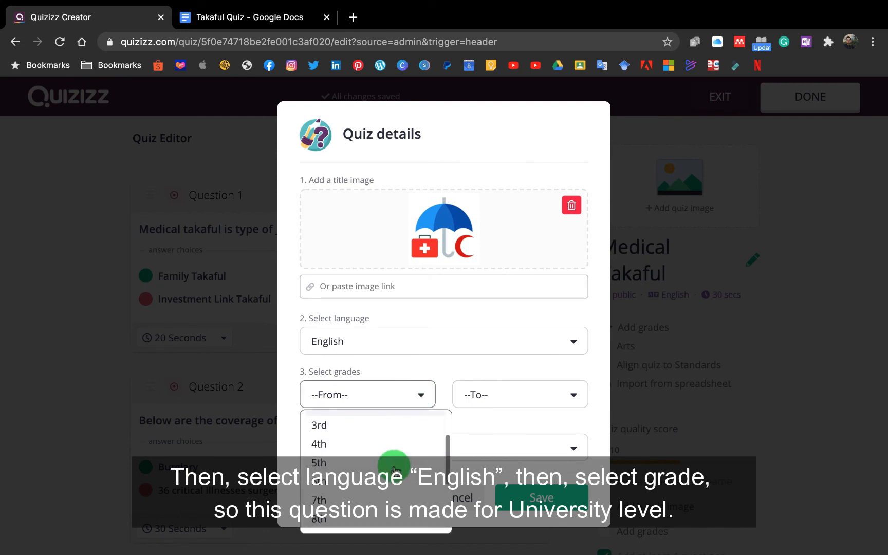
{"action": "scroll", "coordinate": [393, 466], "scroll_direction": "down", "scroll_amount": 3}
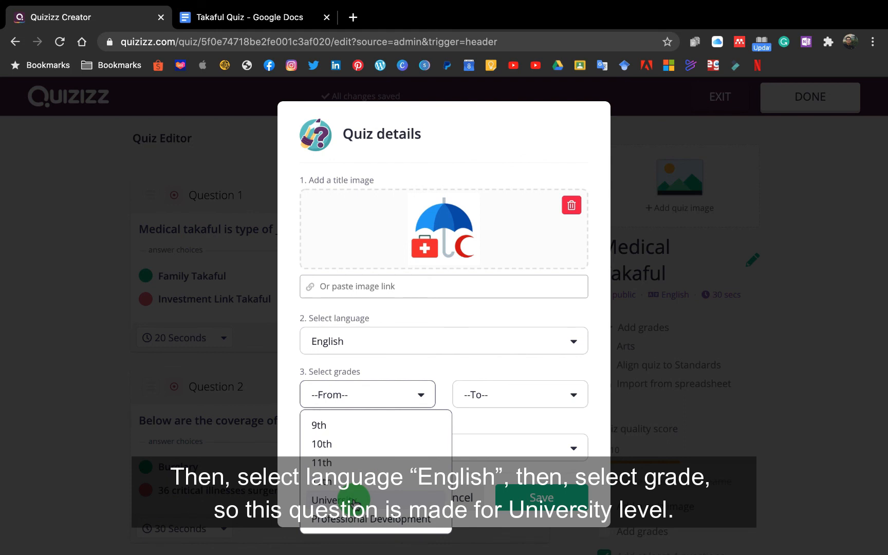
{"action": "left_click", "coordinate": [354, 501]}
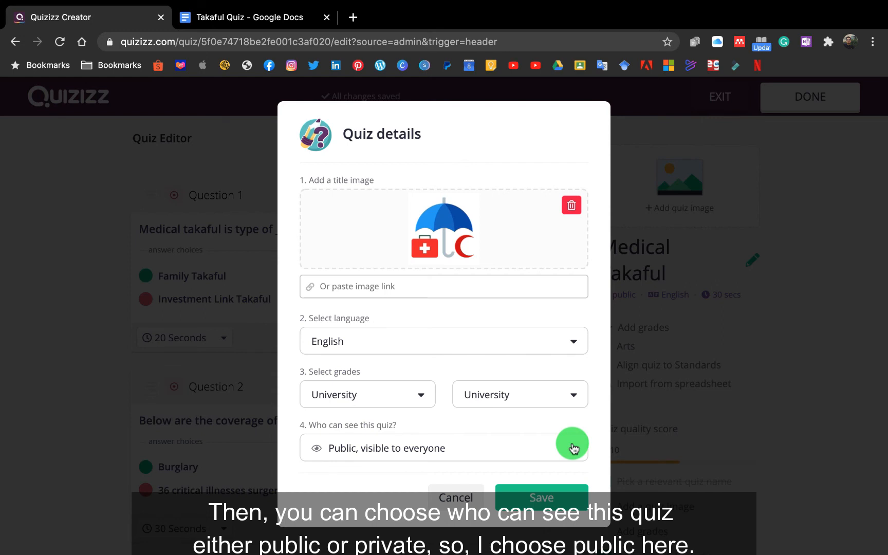
Keep the quiz public and visible to everyone, save the quiz details and finish editing the quiz
{"action": "left_click", "coordinate": [574, 449]}
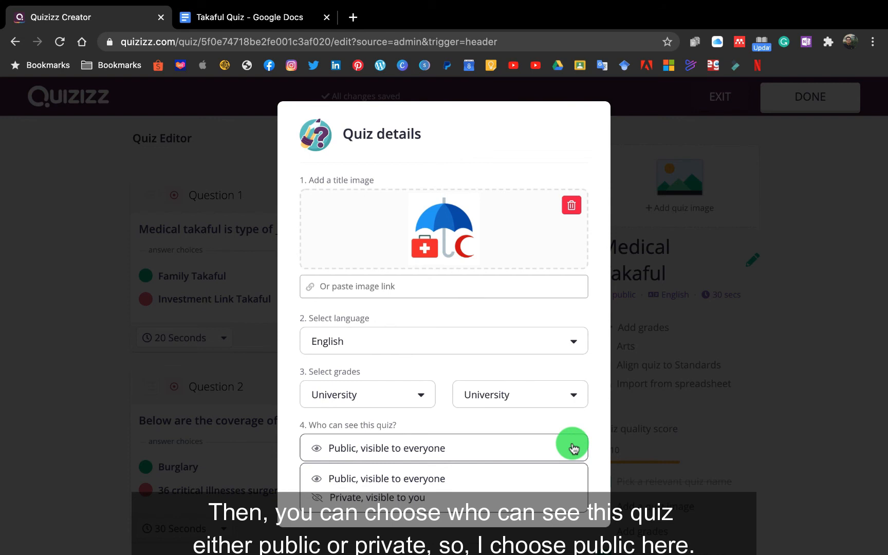
{"action": "left_click", "coordinate": [602, 407]}
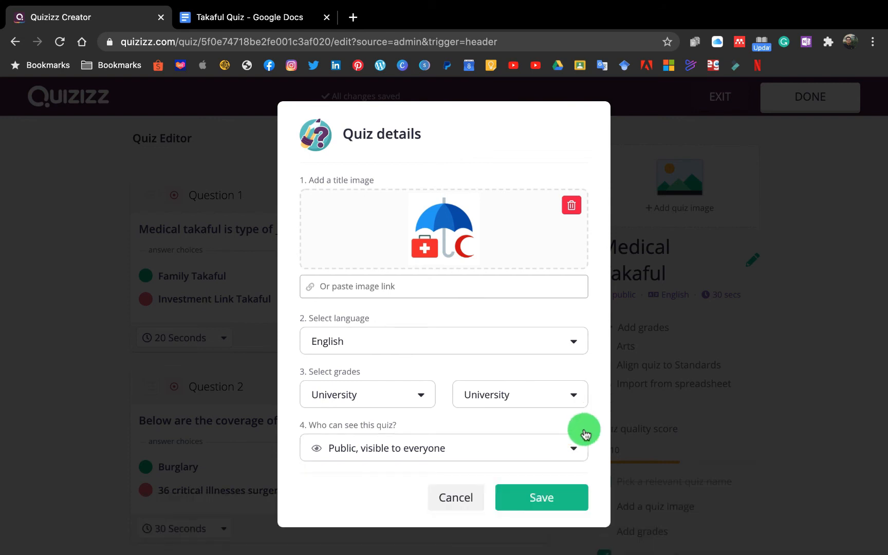
{"action": "left_click", "coordinate": [542, 508]}
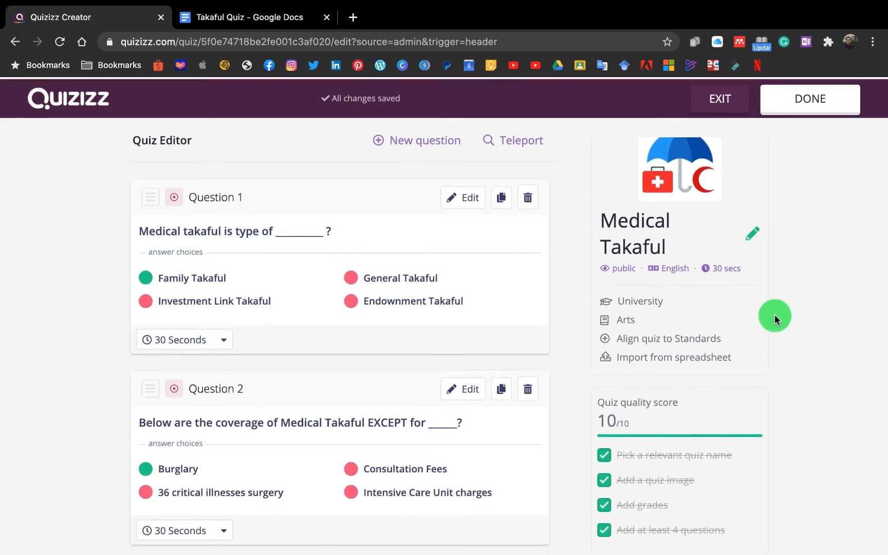
{"action": "left_click", "coordinate": [817, 103]}
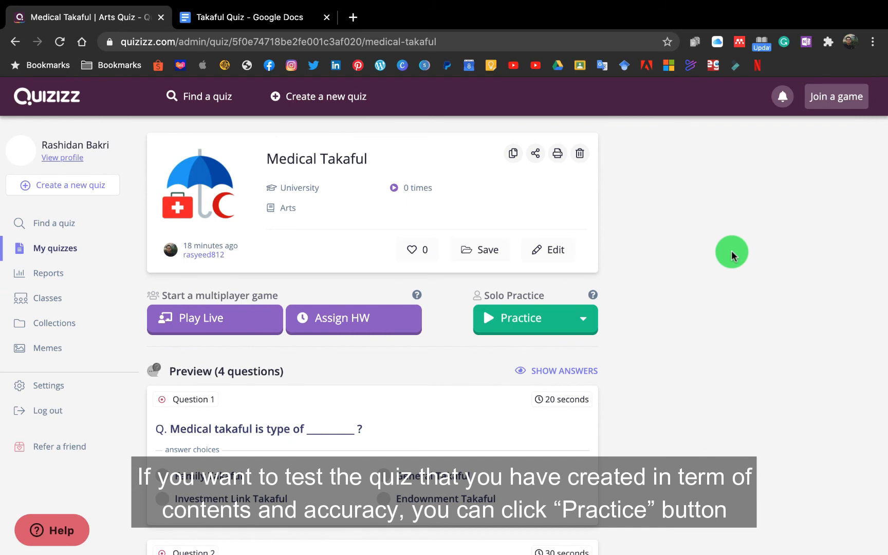
Start playing the Medical Takaful quiz in solo practice mode to test its questions
{"action": "left_click", "coordinate": [578, 315]}
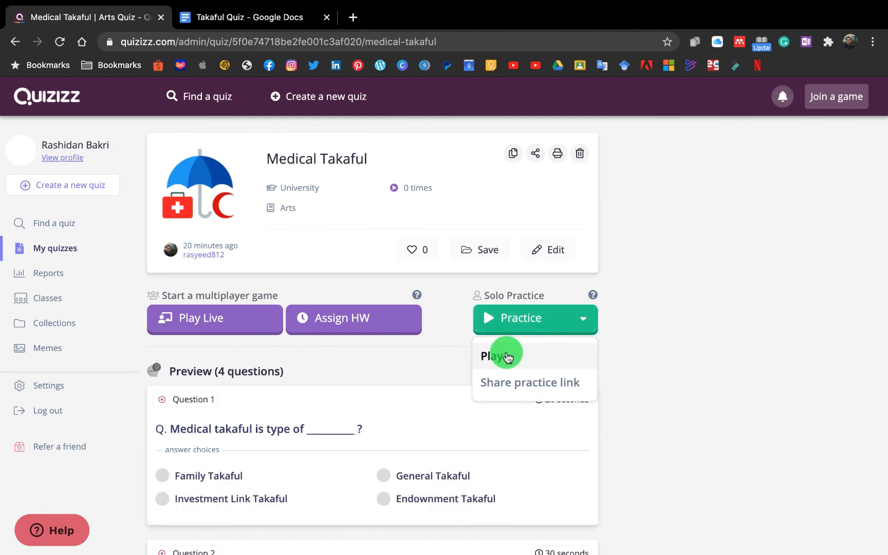
{"action": "left_click", "coordinate": [506, 358]}
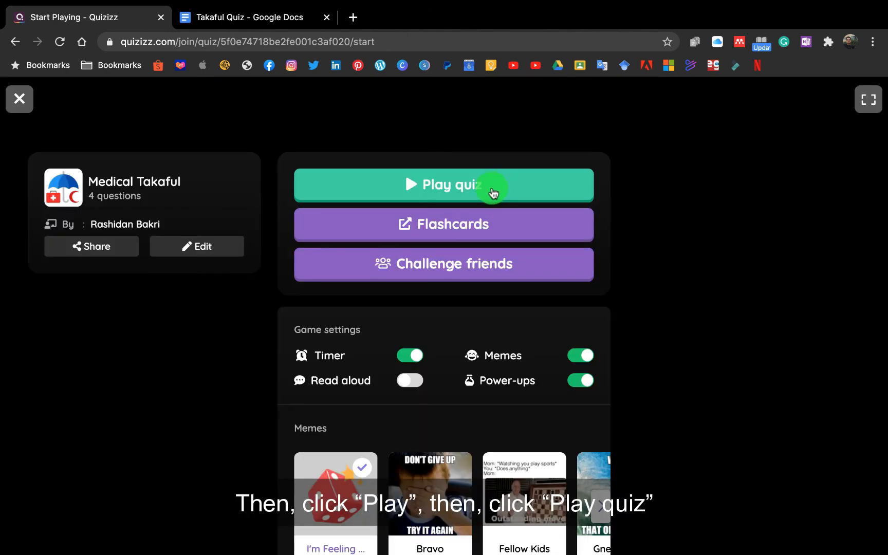
{"action": "left_click", "coordinate": [416, 190]}
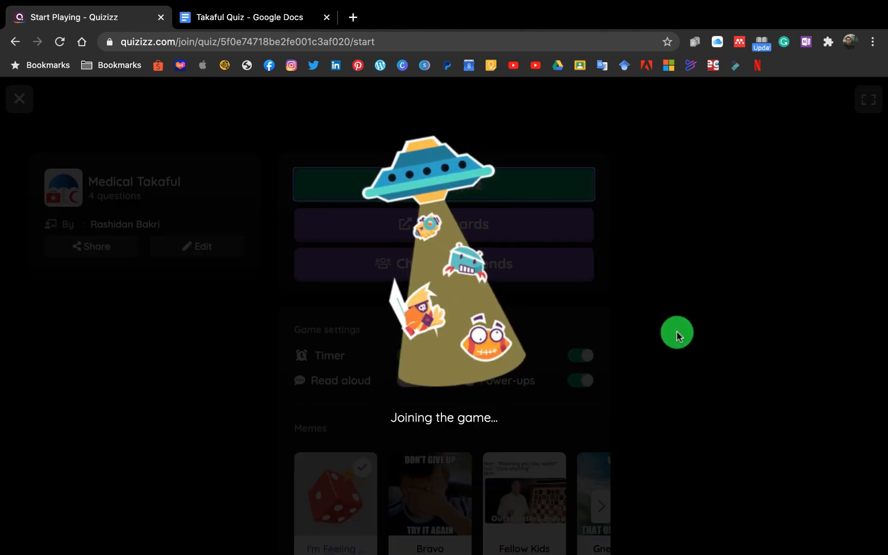